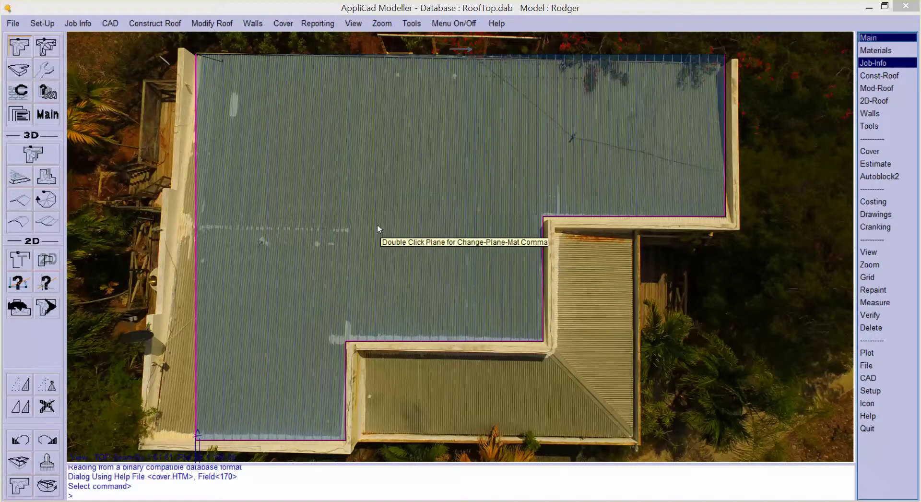
Start a new model and begin a 3D track outline with an underlay image
click(13, 23)
click(24, 36)
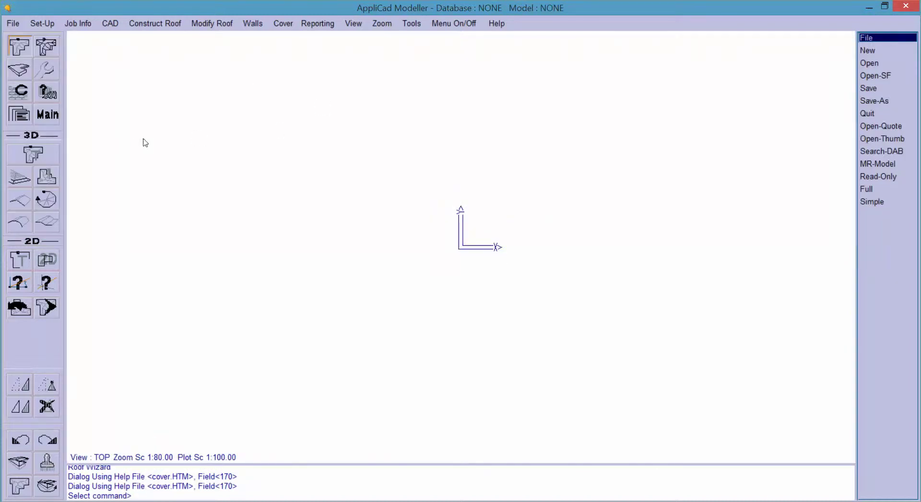
click(32, 154)
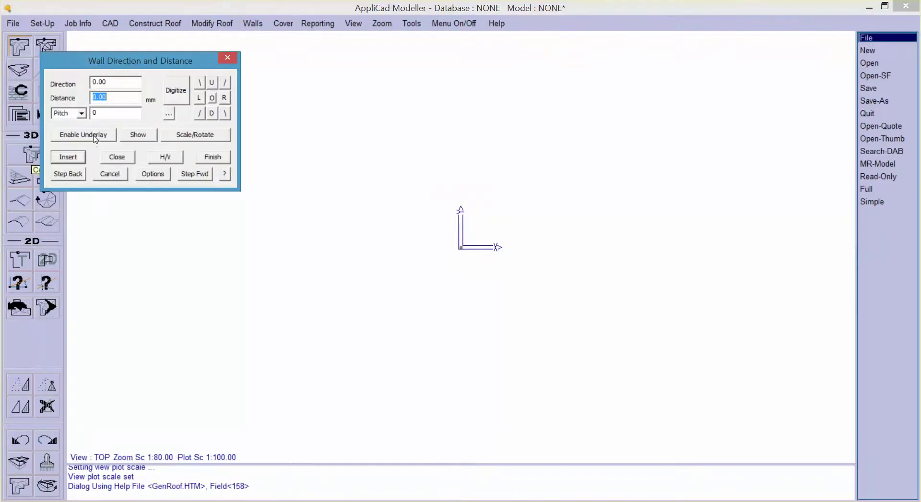
click(96, 137)
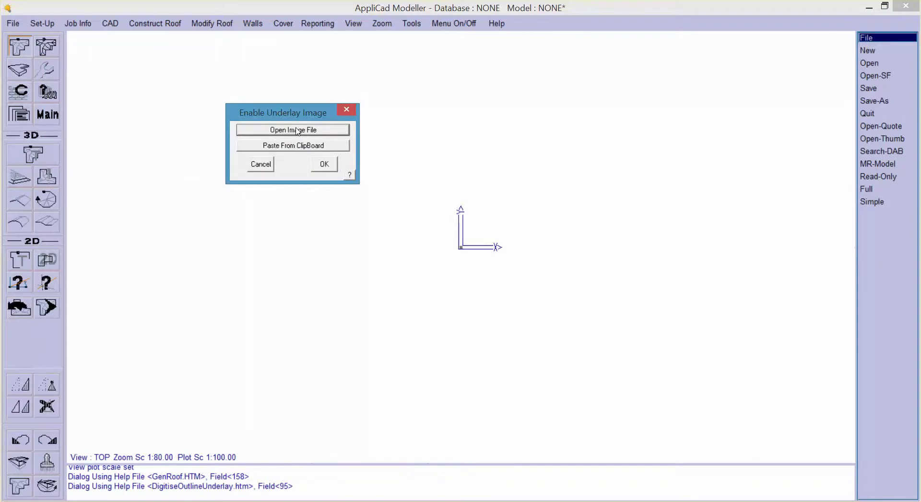
Load the drone photo DJI_0255.JPG, found by sorting files by date, as the underlay
click(297, 131)
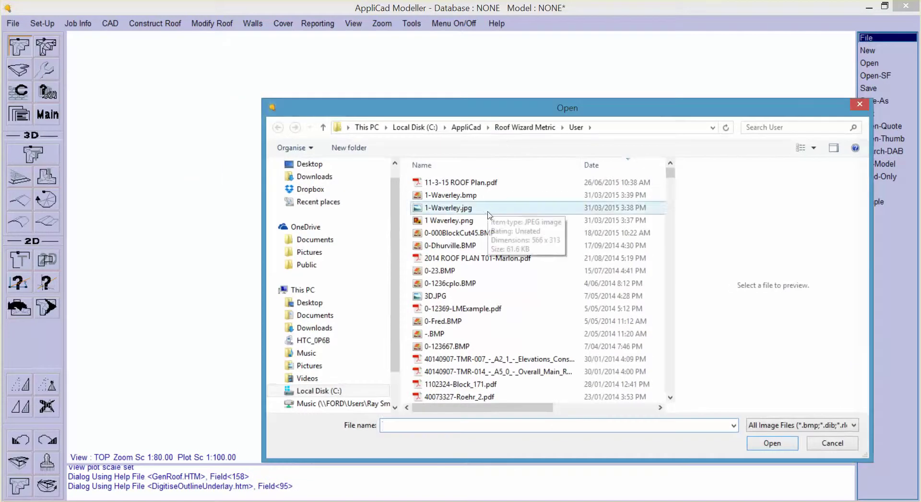
click(614, 168)
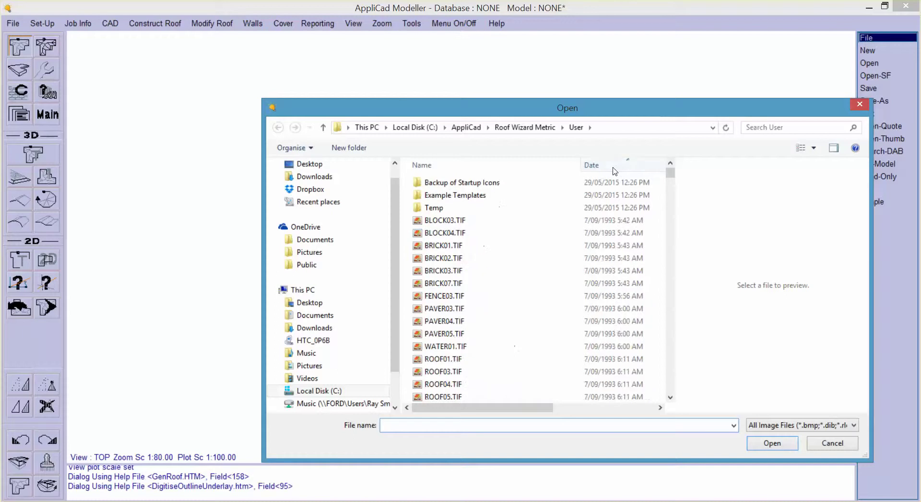
click(614, 168)
click(599, 233)
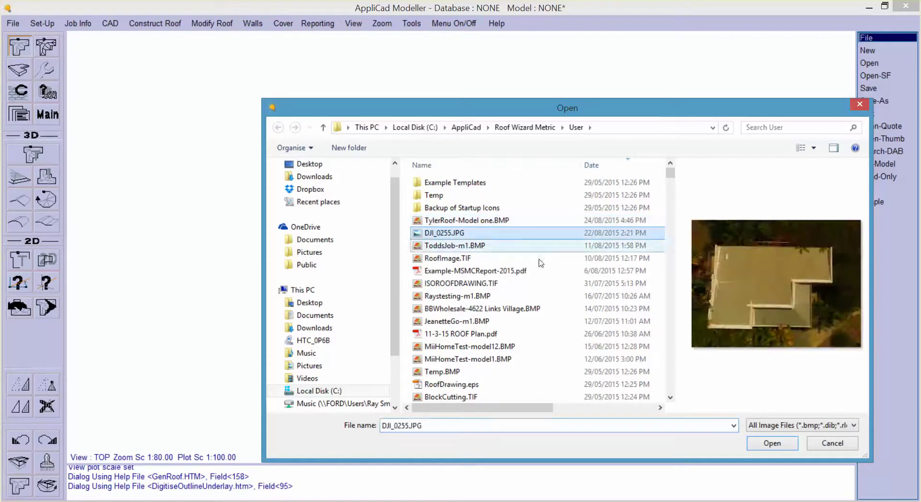
click(772, 443)
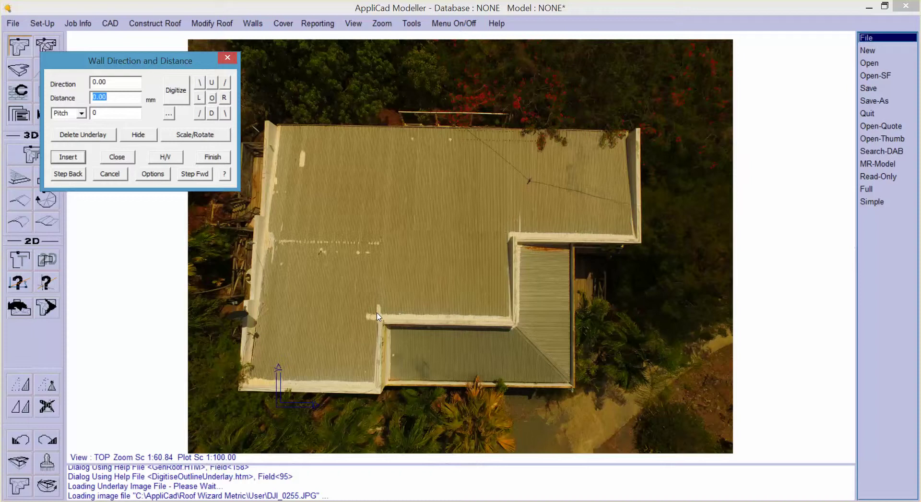
Scale the photo so the span measured between two wall corners equals 7230
click(201, 136)
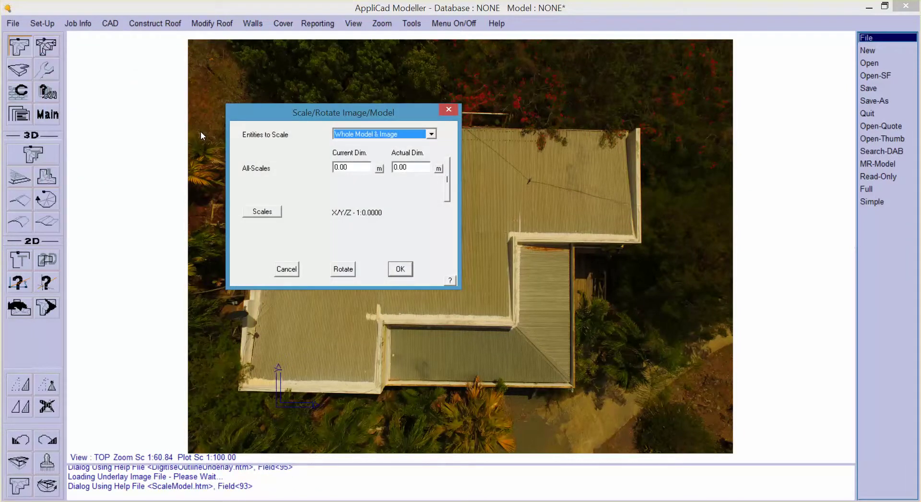
click(413, 168)
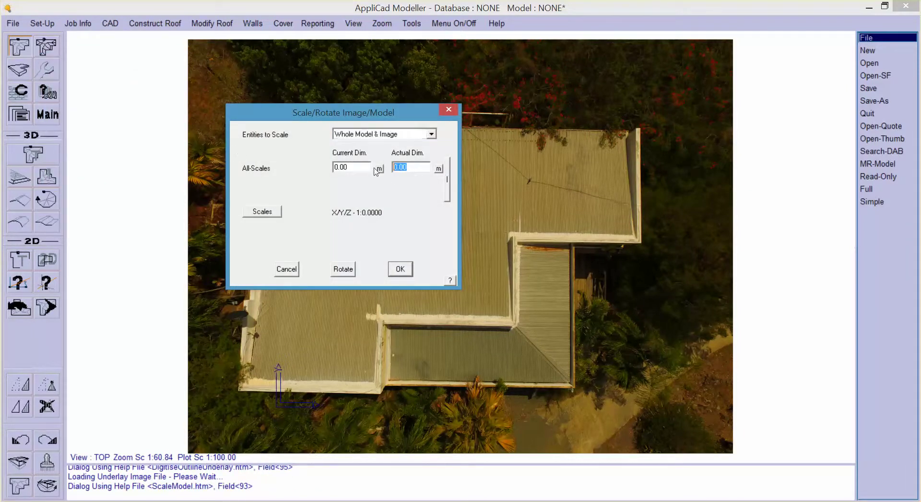
text(7230)
click(399, 269)
scroll(406, 344, up, 3)
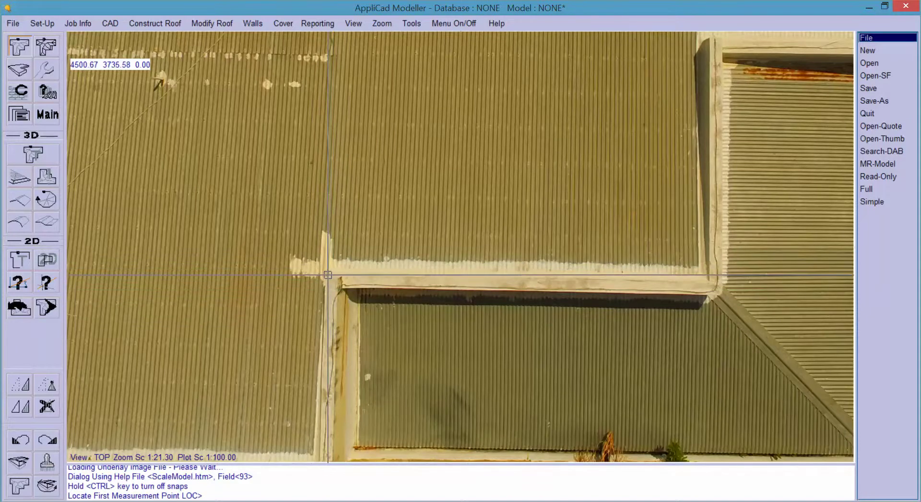
click(328, 275)
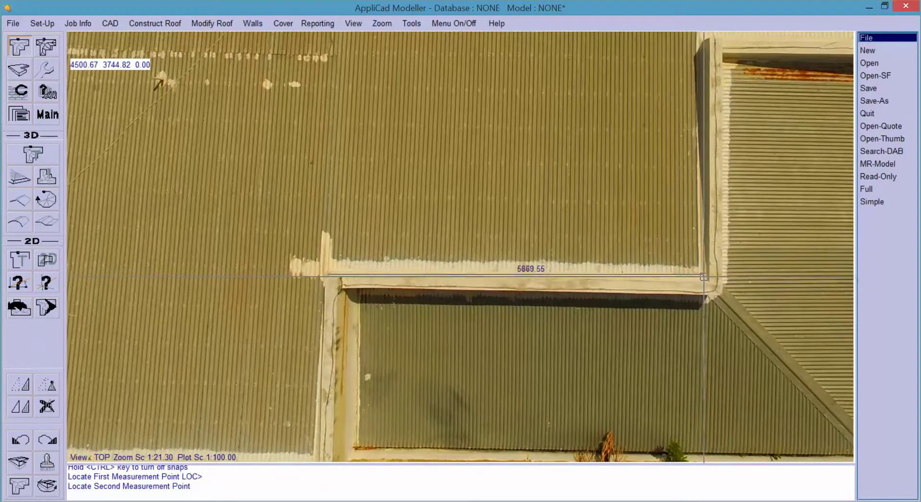
click(716, 274)
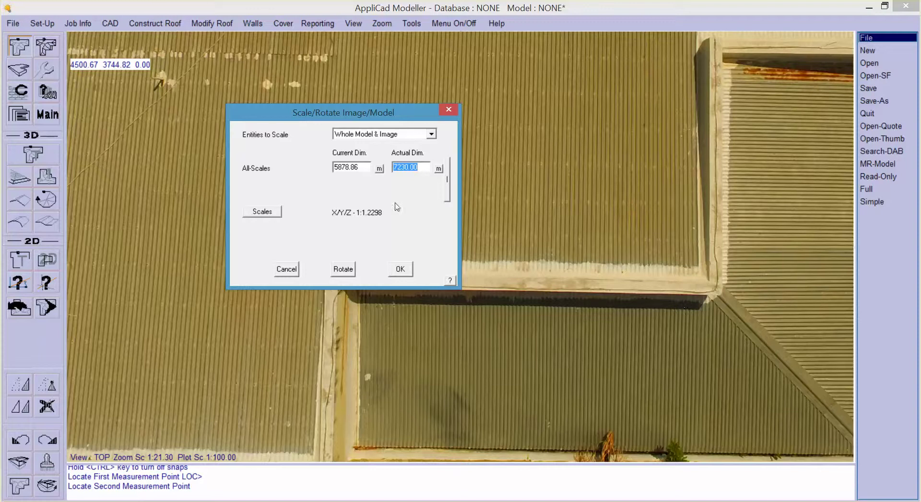
click(401, 269)
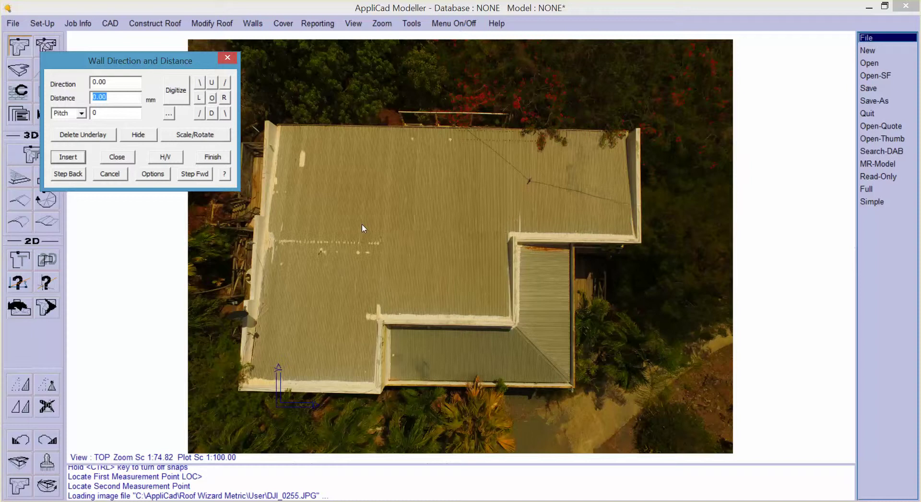
Set Digitising Options to snap line angles to 45 and line lengths to 50
click(181, 99)
key(Tab)
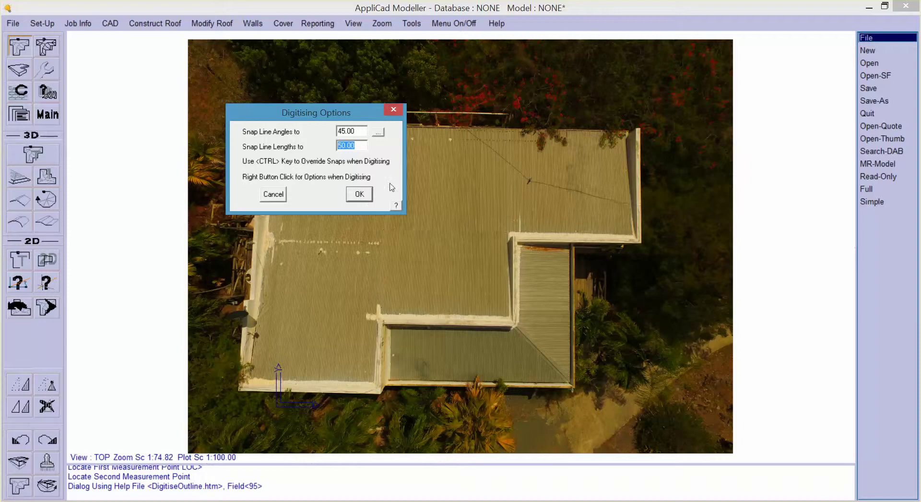
Trace the first two outline edges from the inner corner, 7300 and 4550 long
click(357, 195)
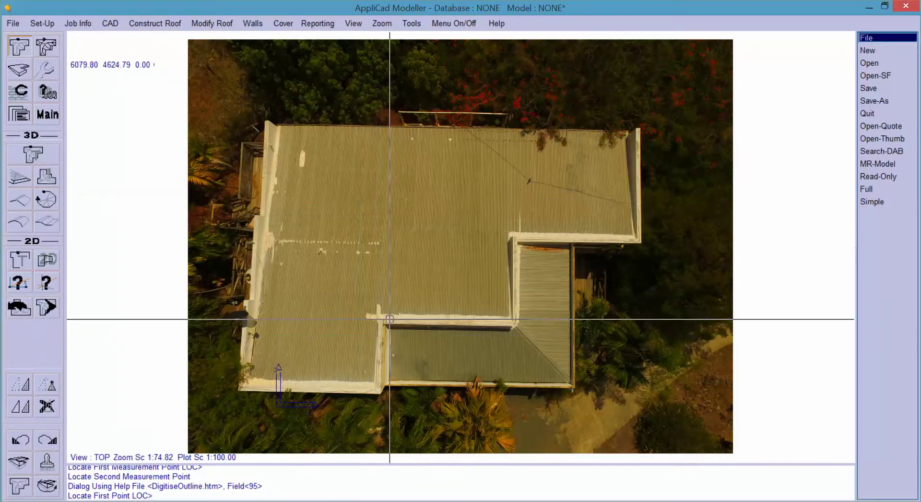
scroll(389, 319, up, 3)
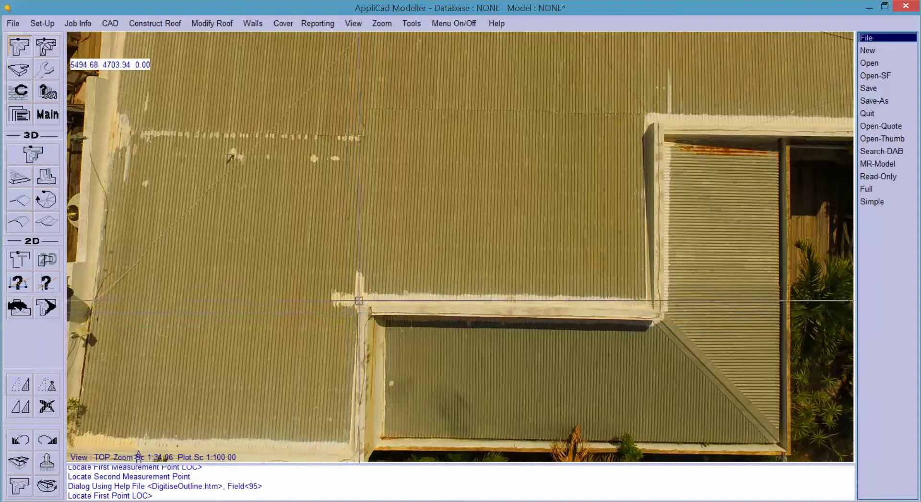
click(358, 304)
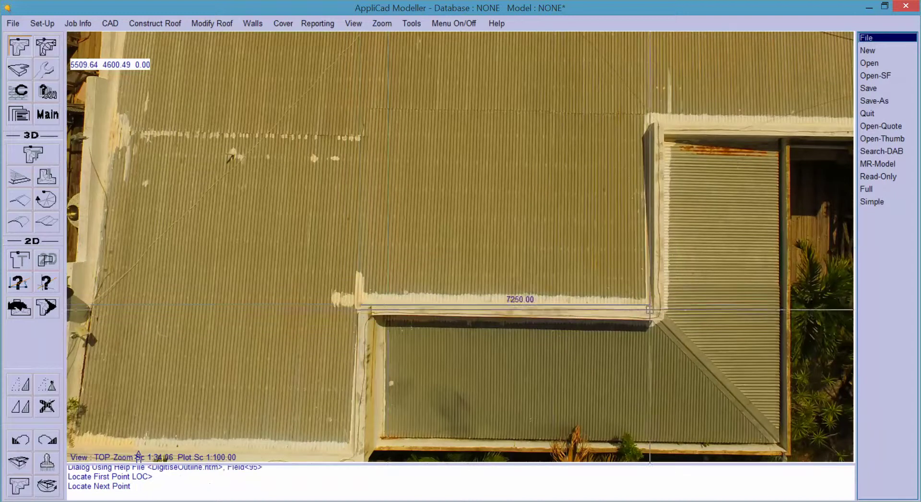
click(650, 305)
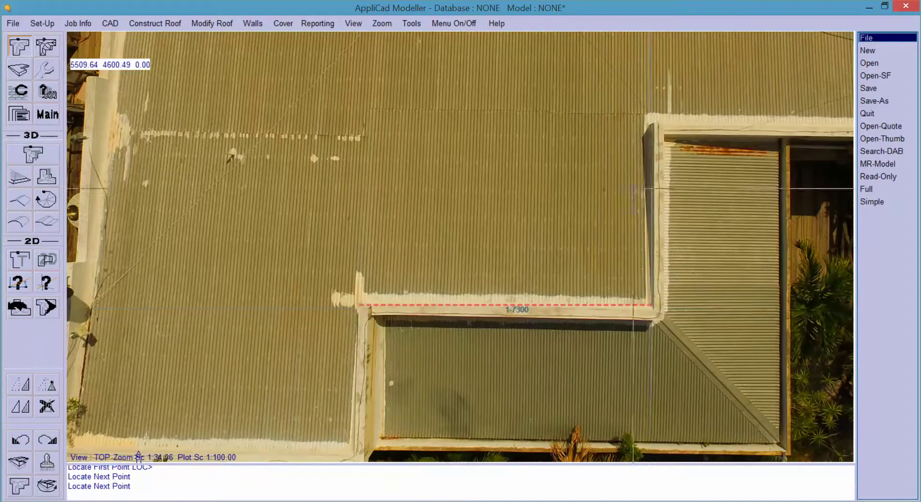
click(650, 120)
scroll(348, 129, down, 3)
scroll(522, 133, down, 2)
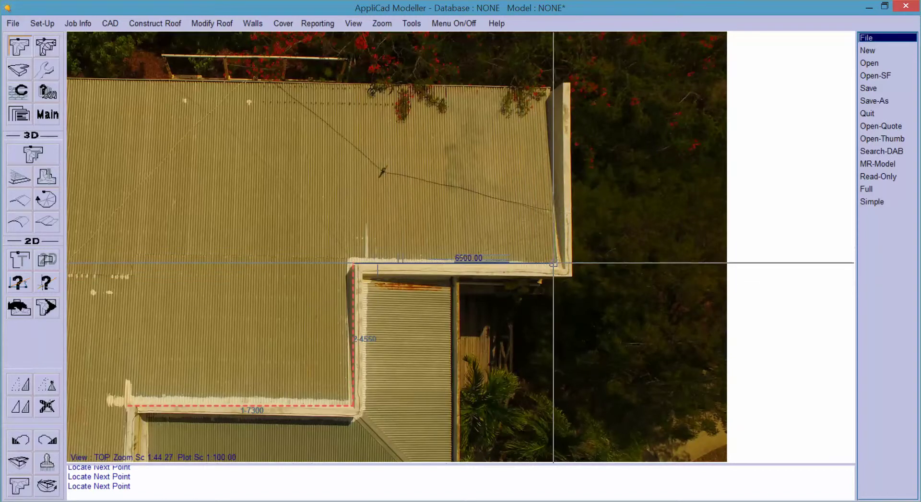
Trace the upper wing wall, right side, top edge and left side down to the eave
click(555, 264)
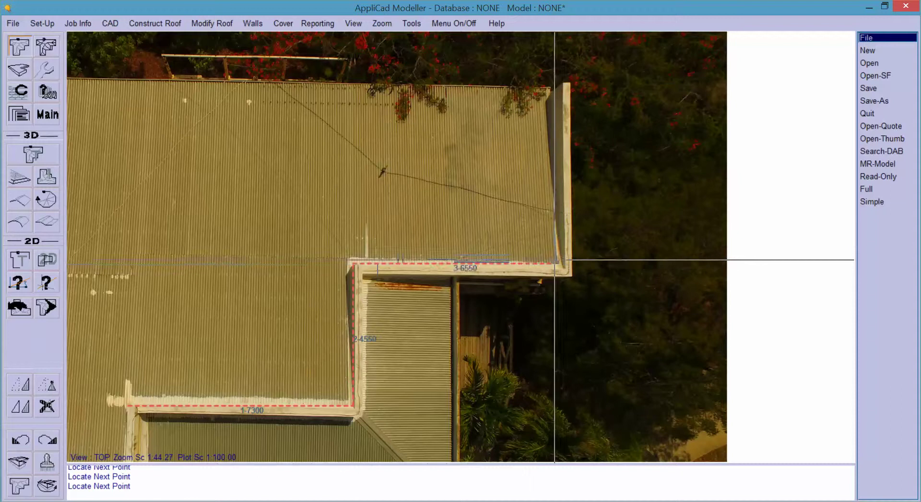
click(548, 88)
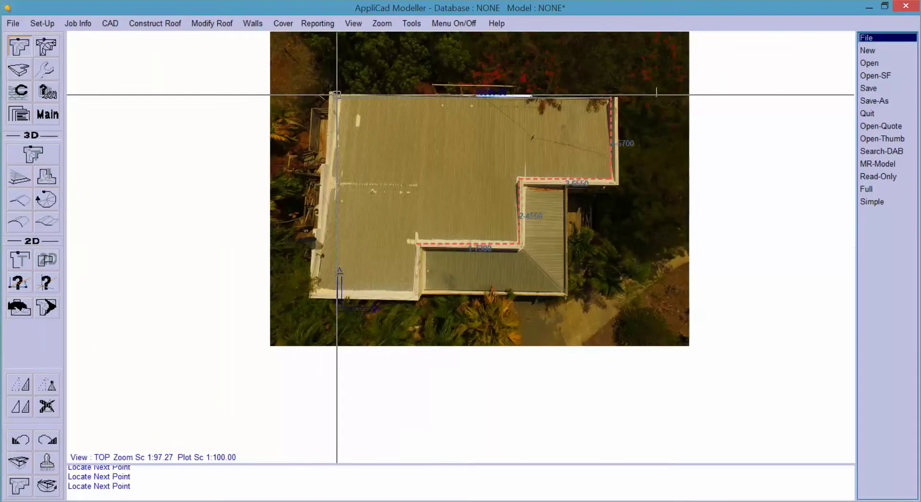
click(336, 95)
scroll(336, 297, up, 4)
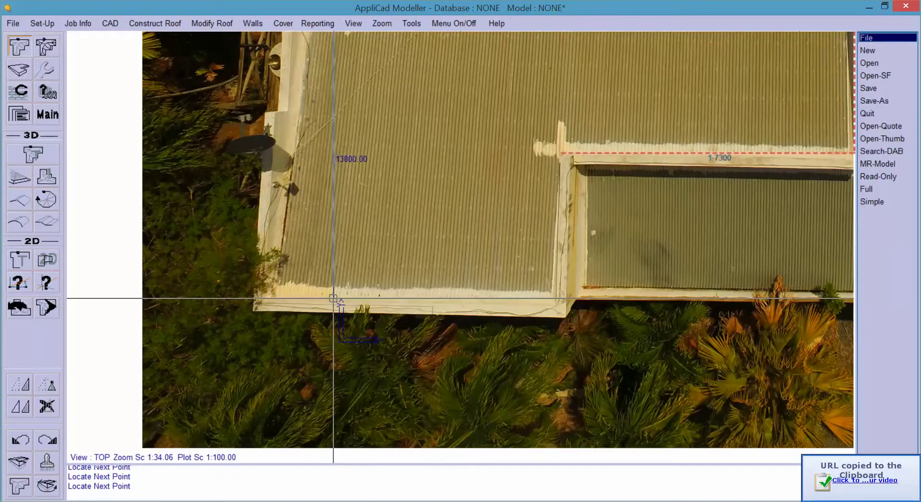
click(333, 299)
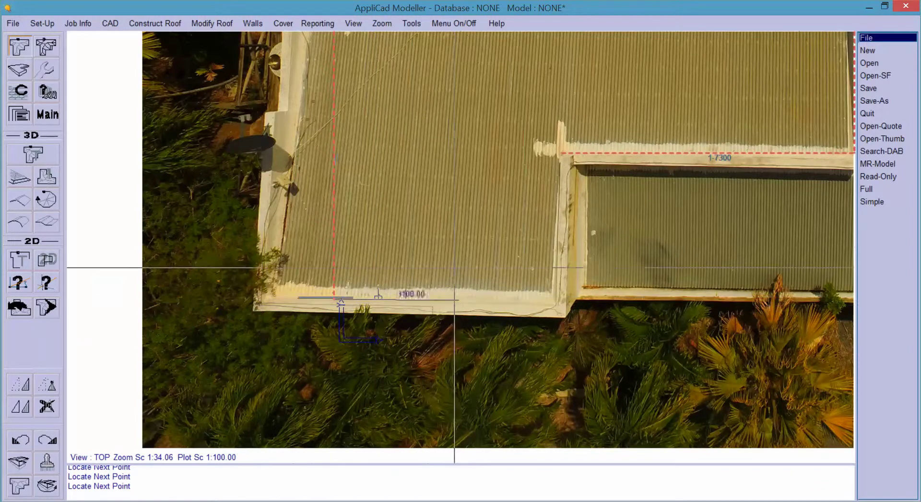
right_click(453, 267)
Close the outline square and accept the Roof Defaults with pitch 12
click(301, 146)
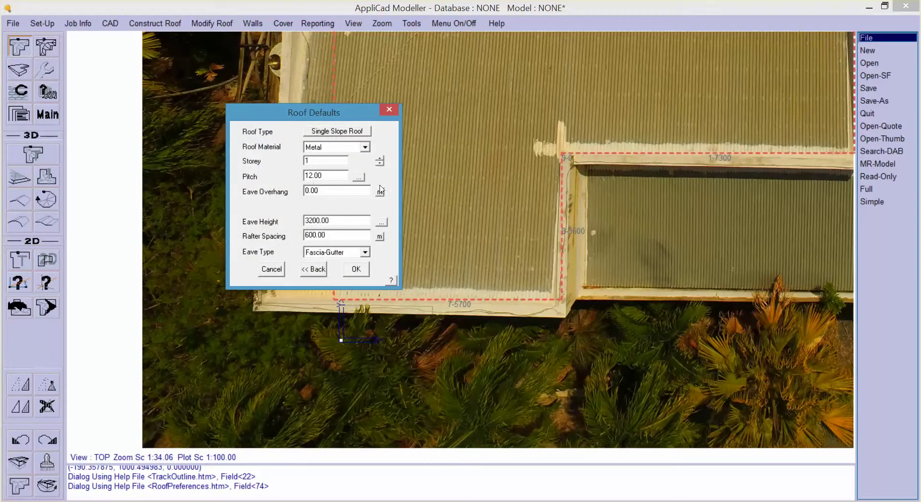
drag(349, 117, 200, 145)
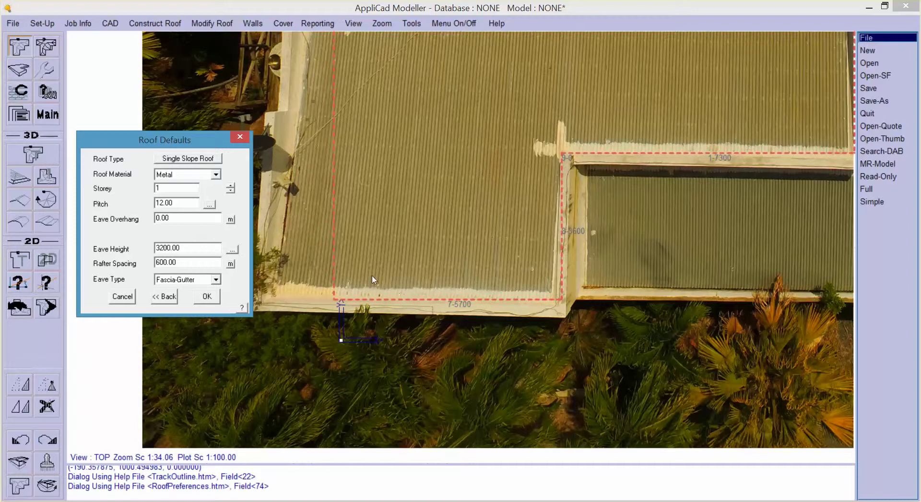
drag(198, 147, 313, 162)
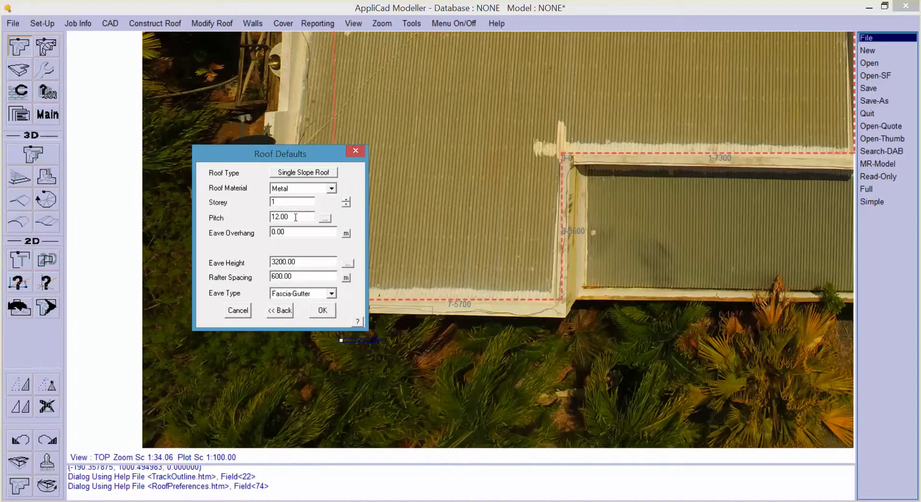
drag(295, 216, 255, 249)
click(321, 310)
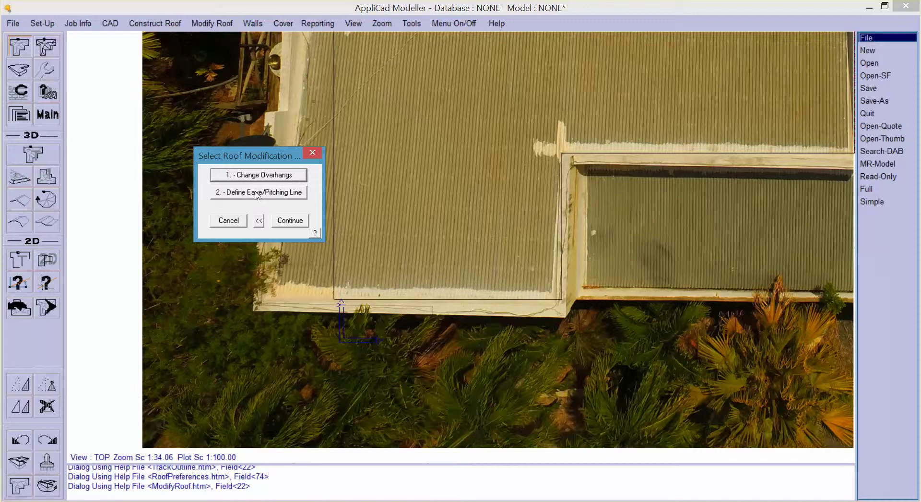
Make the roof's top edge the pitching line
click(282, 221)
scroll(247, 311, down, 3)
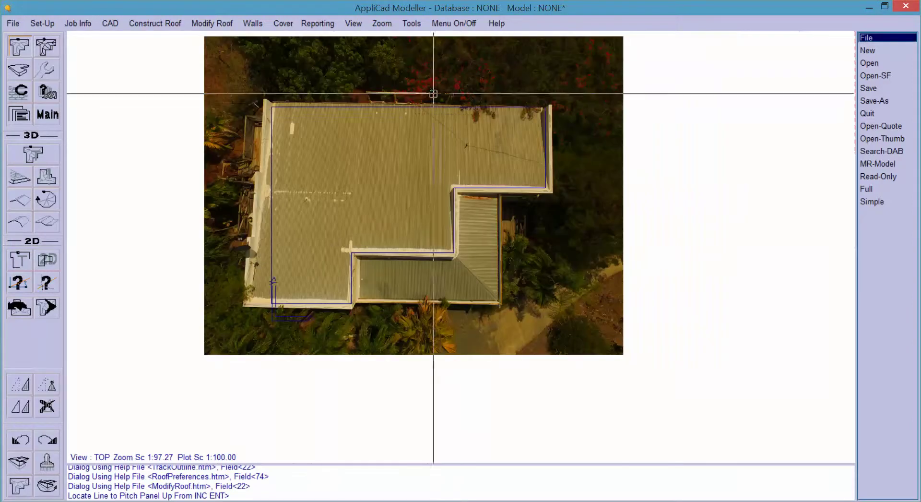
click(418, 105)
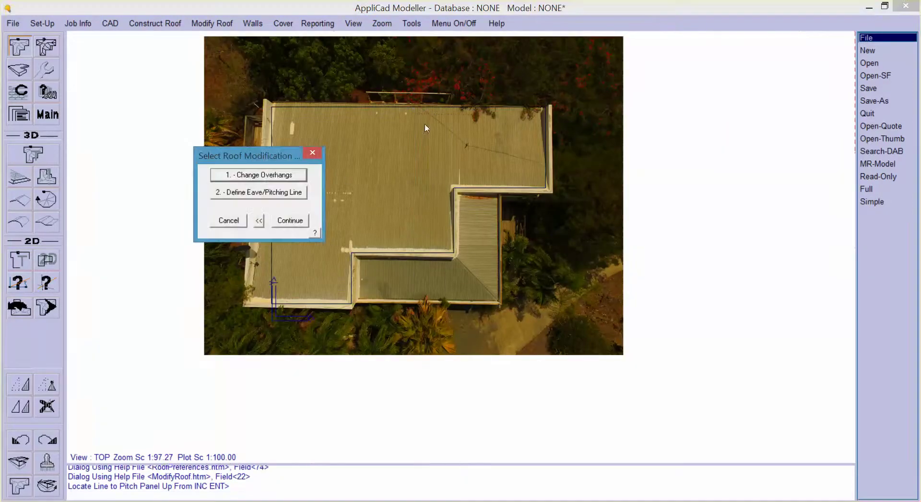
Finish the roof modification and dismiss the save prompt
click(305, 220)
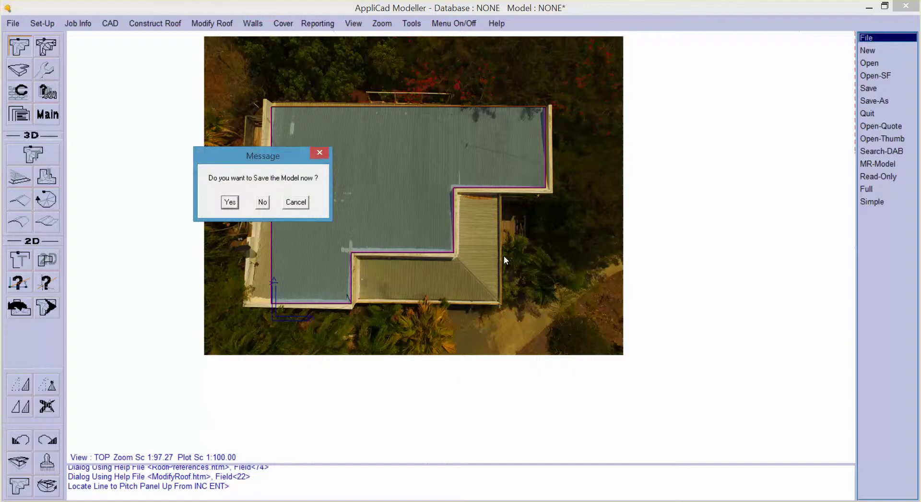
key(Return)
scroll(523, 288, up, 2)
scroll(513, 296, up, 1)
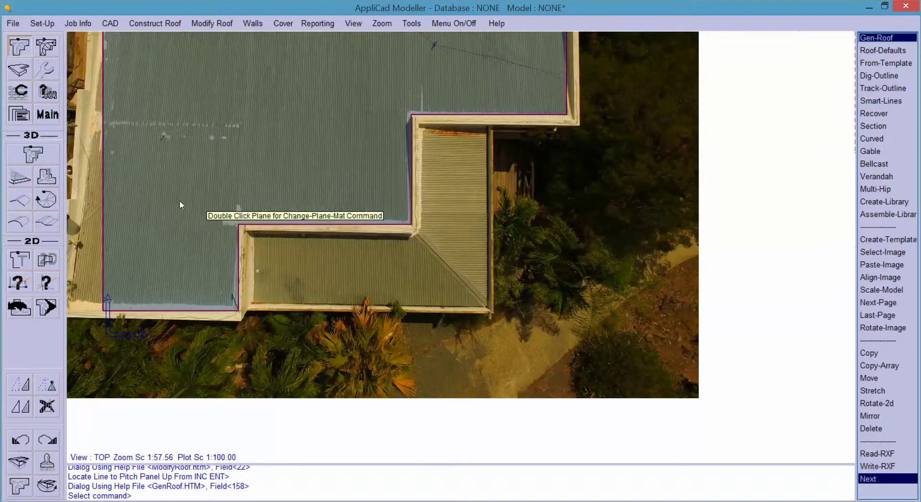
Start a simple verandah attached to the two inner stepped roof lines
click(21, 178)
click(281, 223)
key(y)
click(472, 202)
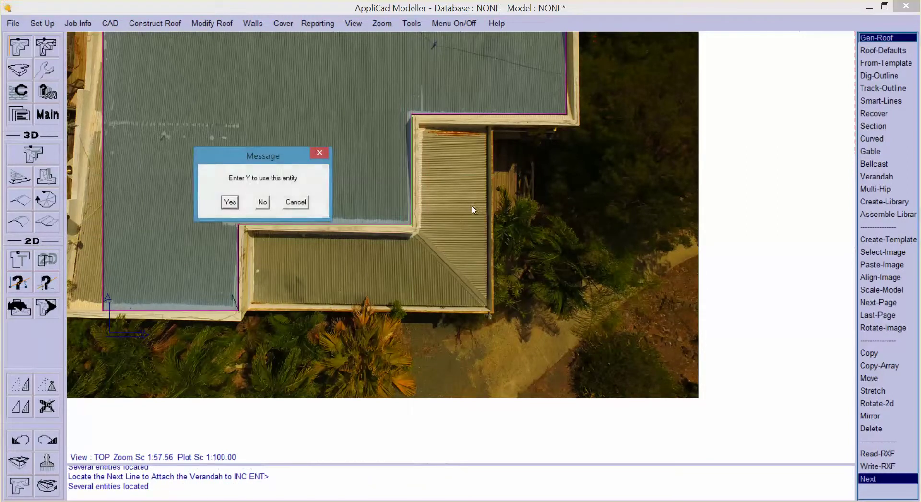
key(y)
key(Return)
drag(361, 161, 685, 133)
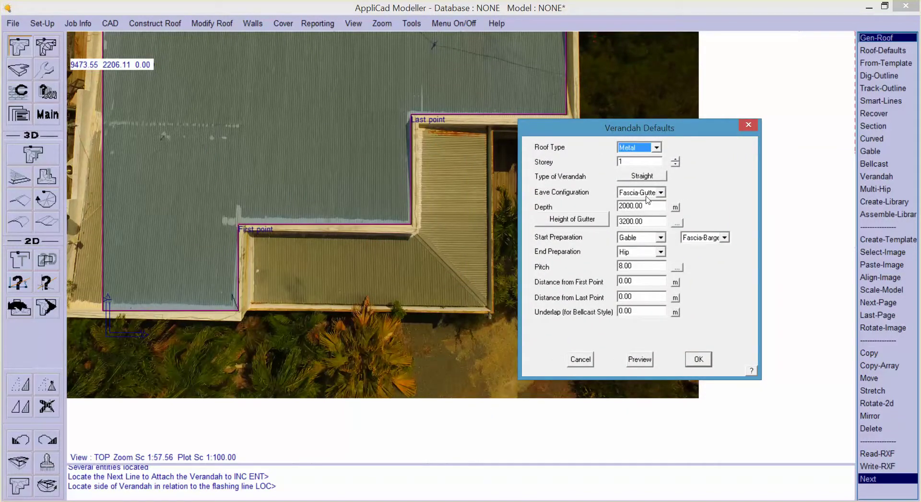
Measure the verandah depth off the photo, giving 3247.54
click(676, 208)
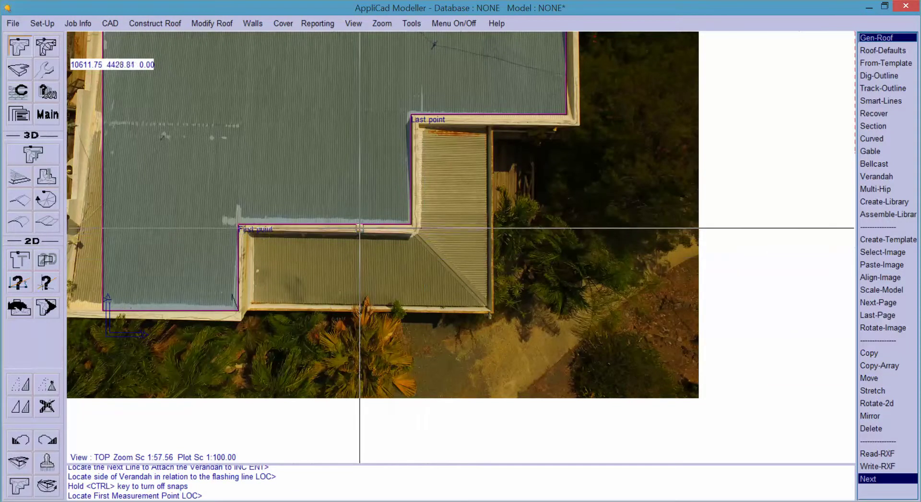
click(360, 234)
click(361, 304)
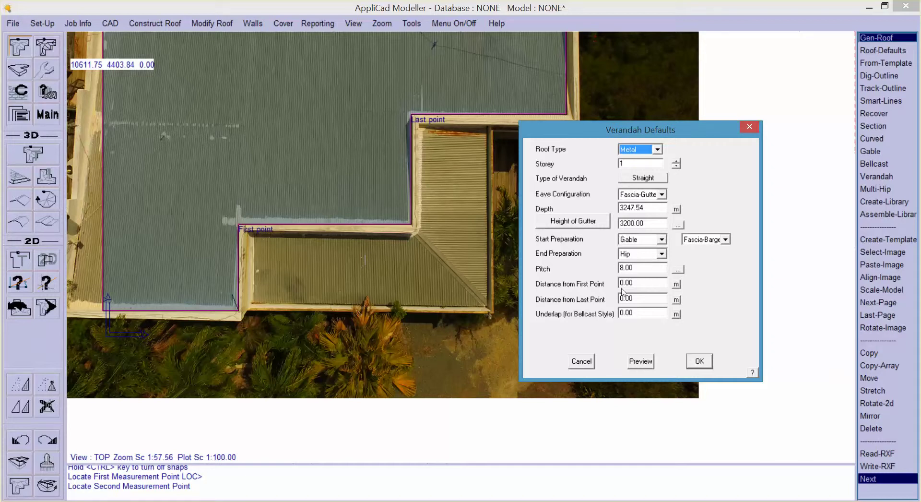
Set both start and end preparation to Butts-Wall, preview, and create the verandah
click(661, 253)
click(637, 266)
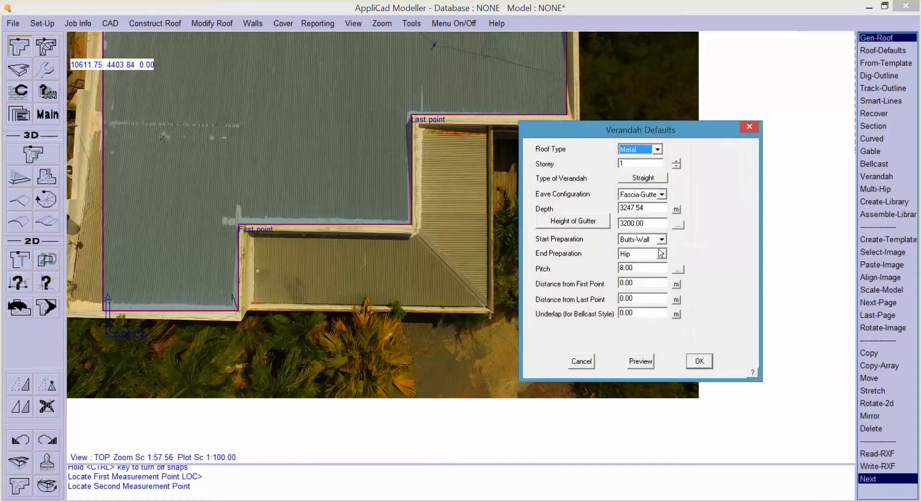
click(661, 253)
click(632, 280)
double_click(640, 267)
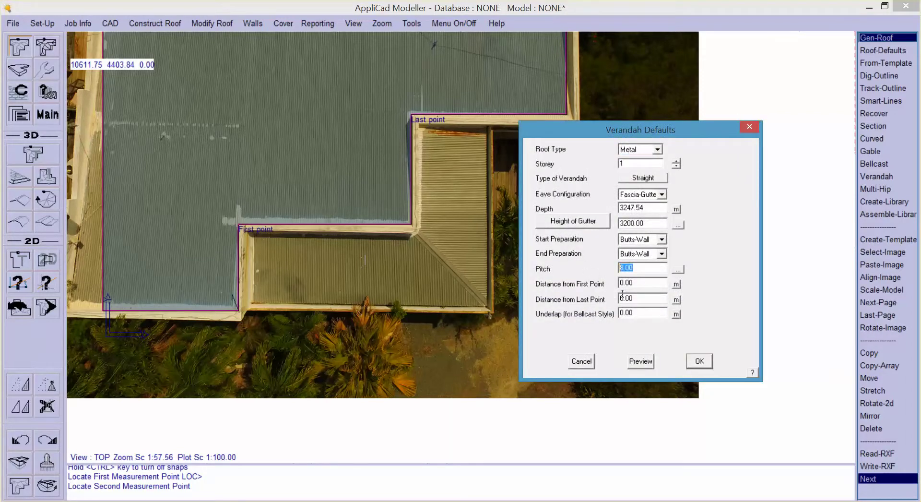
click(642, 361)
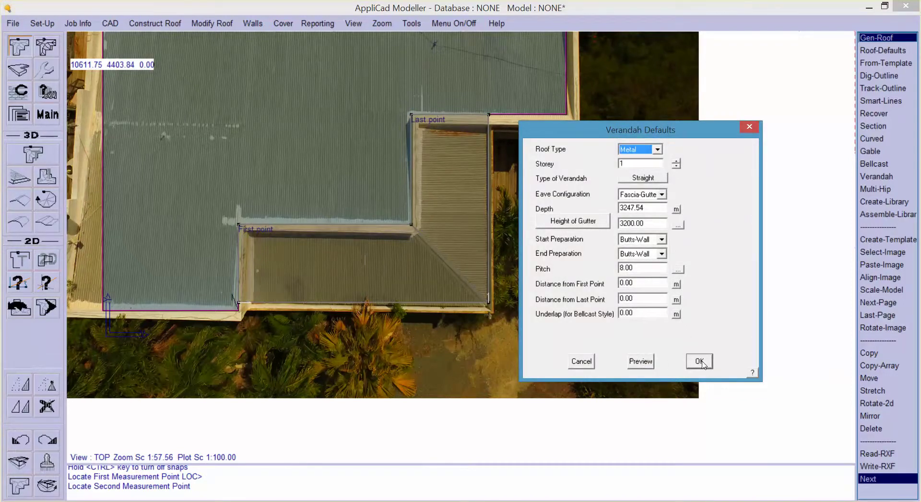
click(700, 361)
right_click(553, 313)
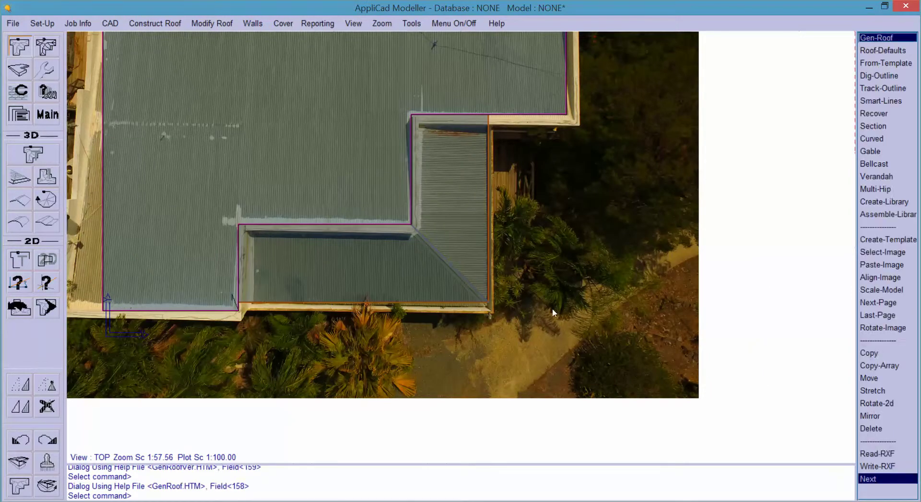
click(19, 462)
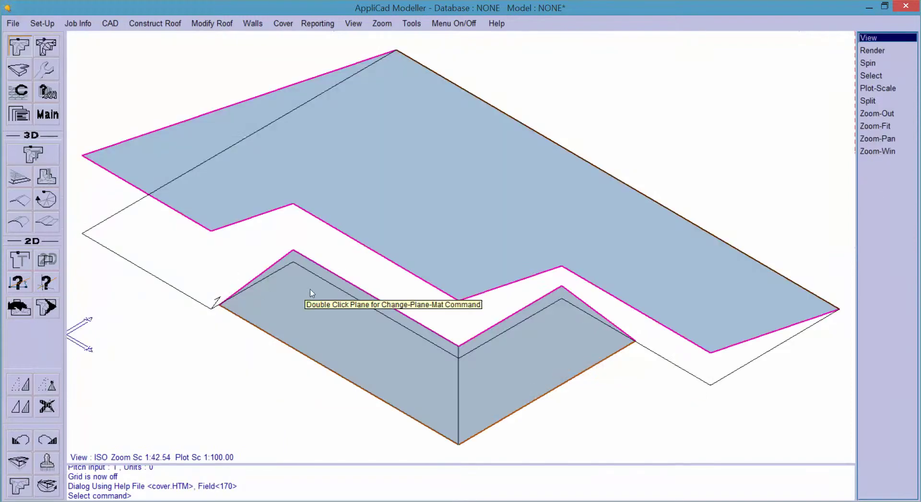
right_click(106, 312)
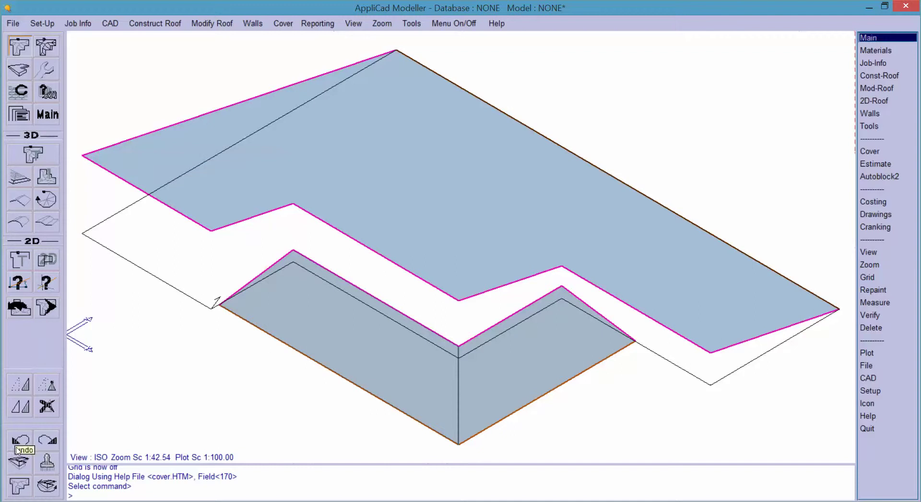
click(18, 487)
scroll(640, 228, down, 3)
scroll(617, 74, up, 2)
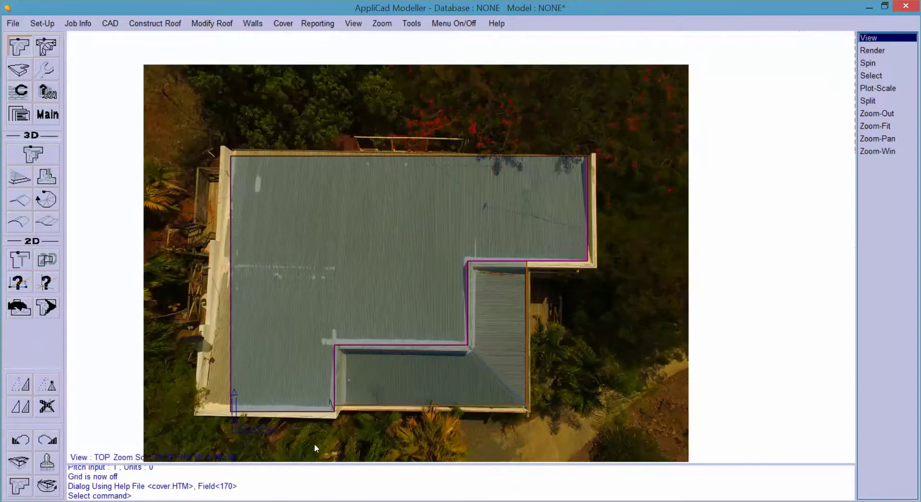
Measure a roof edge with Length of Entity, reading 5.70 m
scroll(313, 439, up, 5)
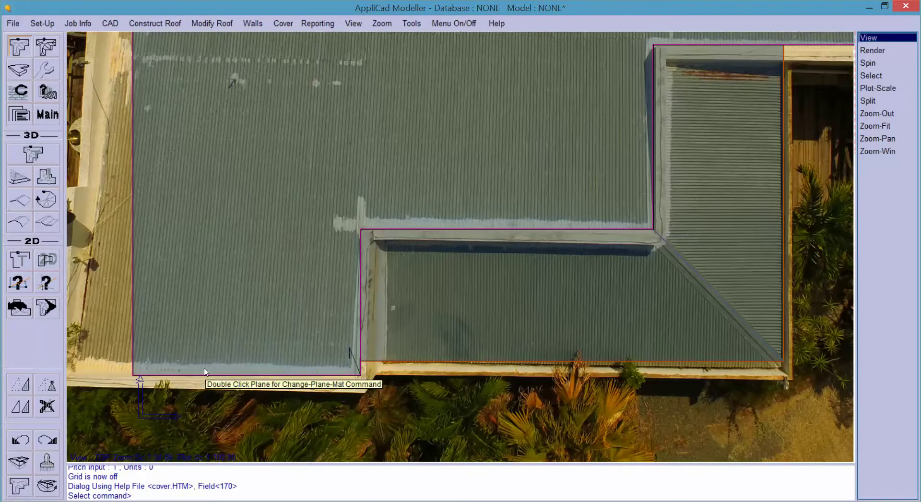
click(46, 72)
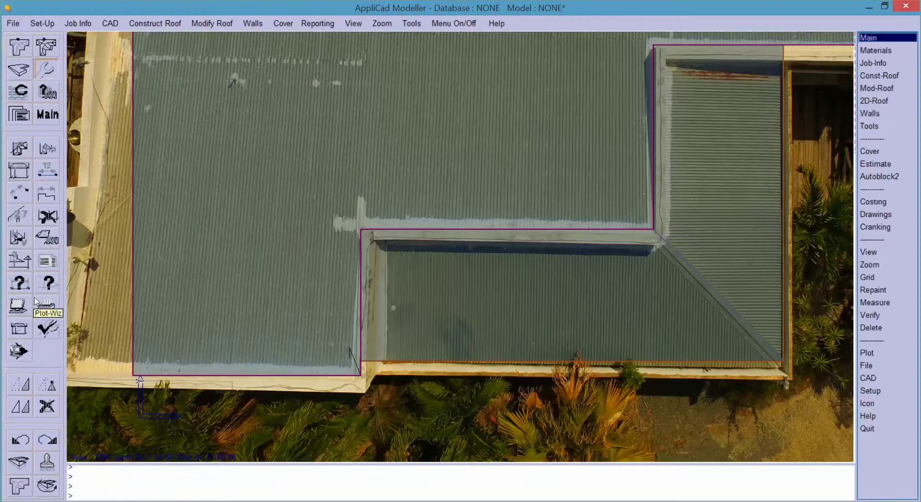
click(47, 305)
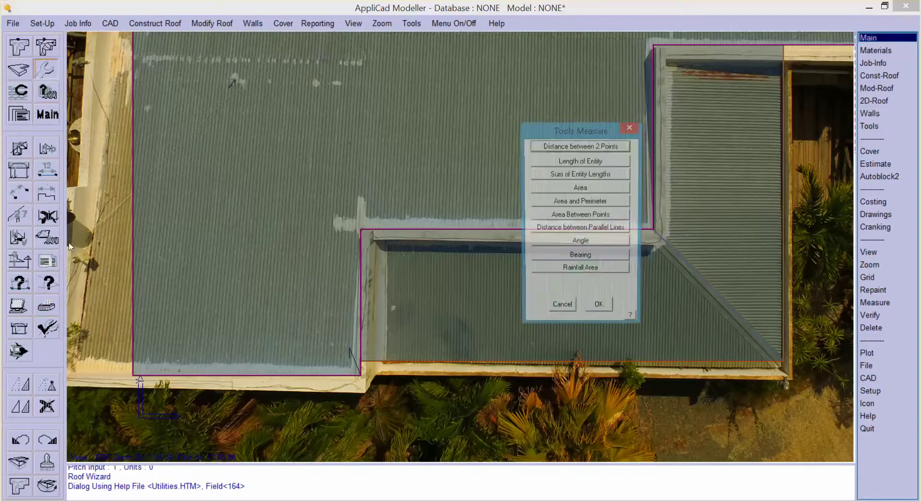
double_click(581, 161)
click(285, 372)
key(y)
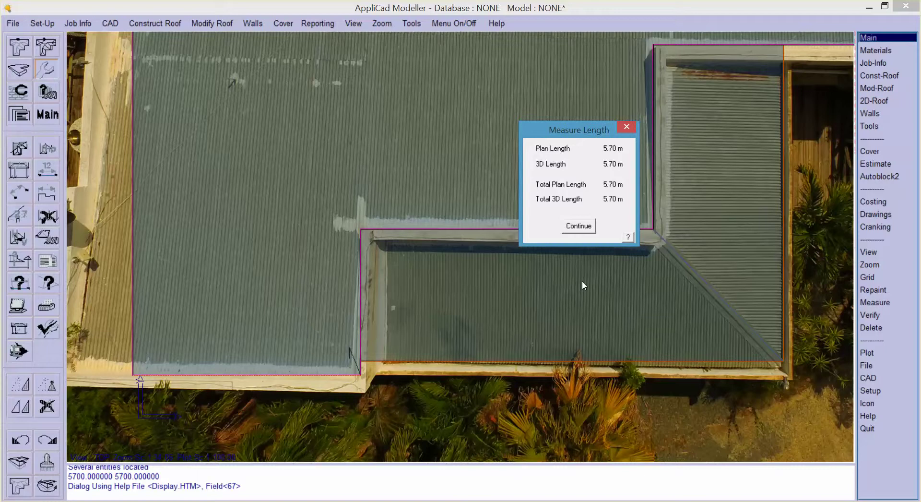
key(Return)
key(Escape)
scroll(323, 202, down, 5)
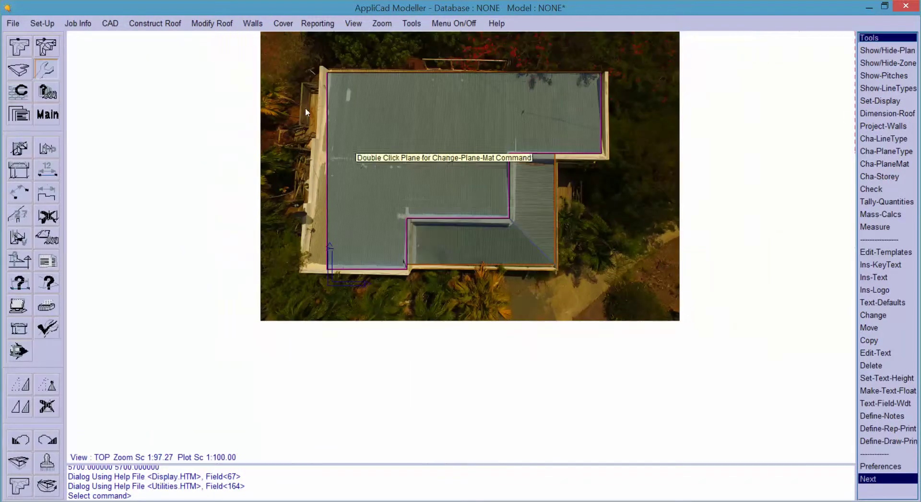
Save the model into RoofTop.dab, overwriting the existing model
click(214, 25)
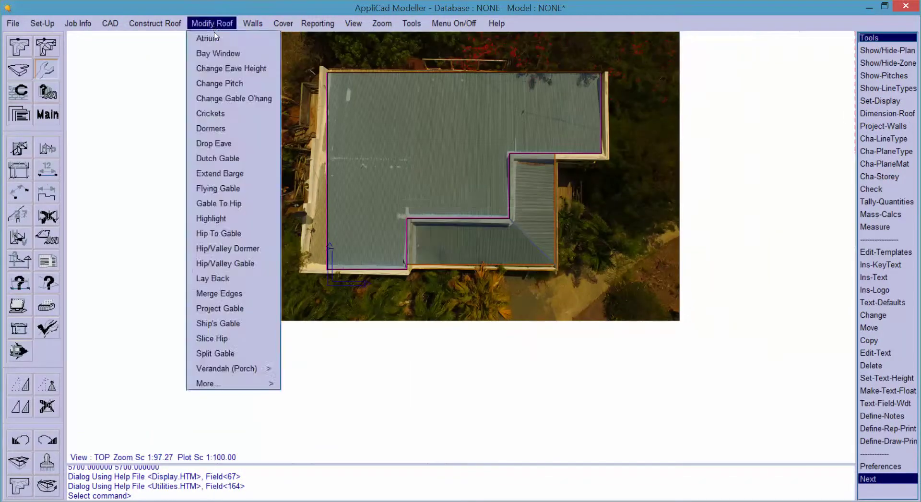
click(239, 173)
click(267, 146)
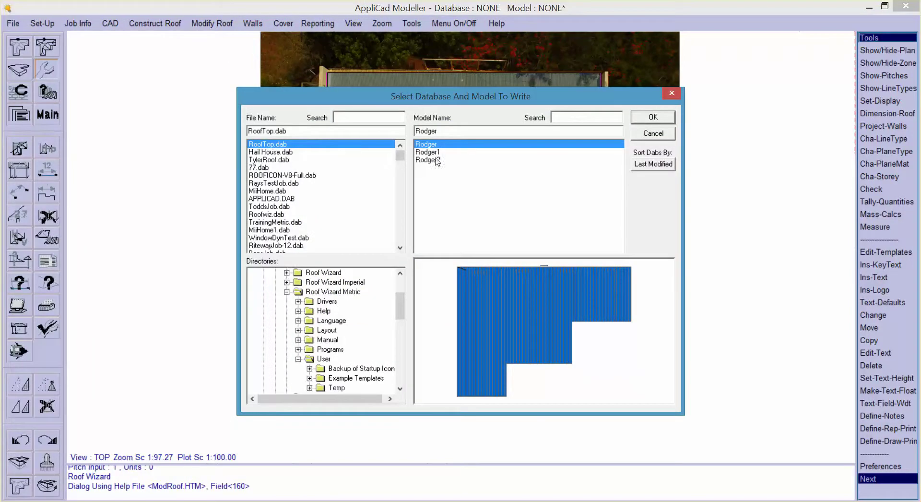
click(653, 118)
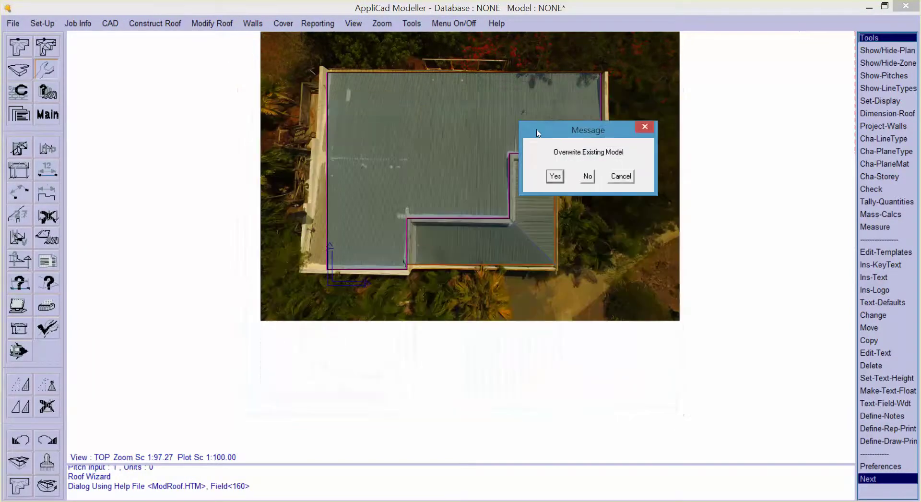
click(555, 176)
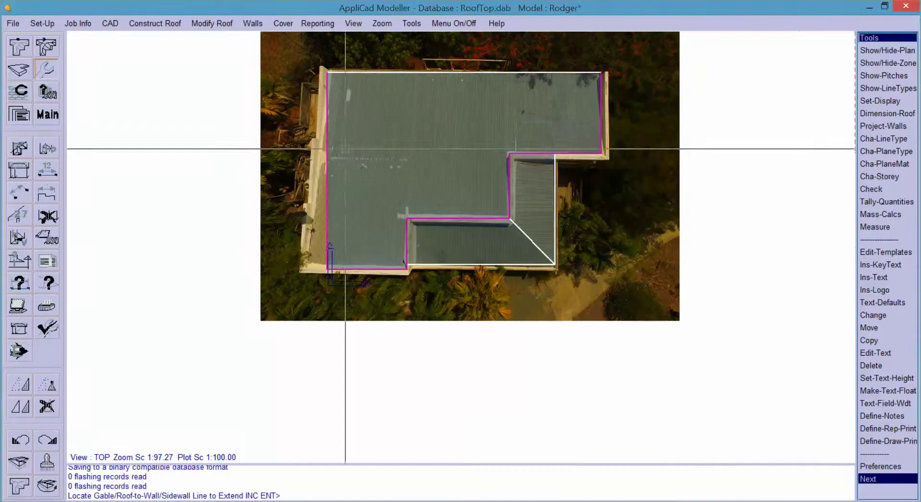
Extend the left gable barge outward by a 1500 offset
click(330, 157)
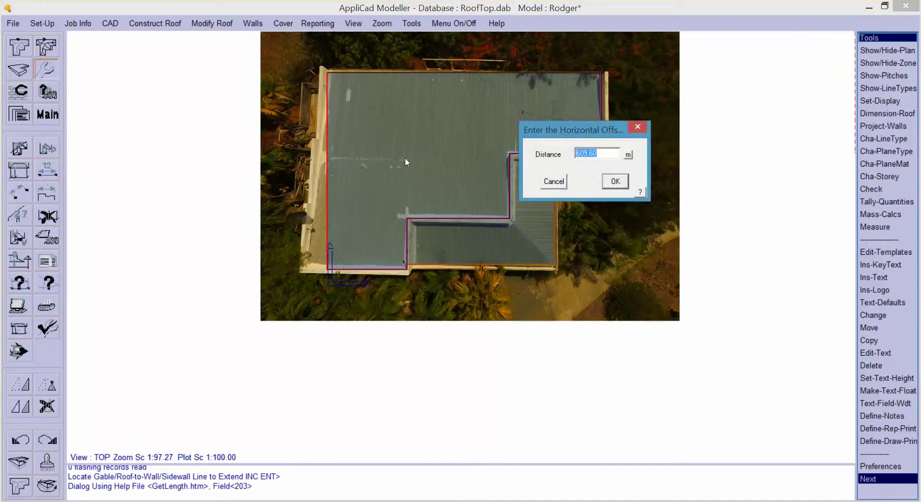
text(1500)
key(Return)
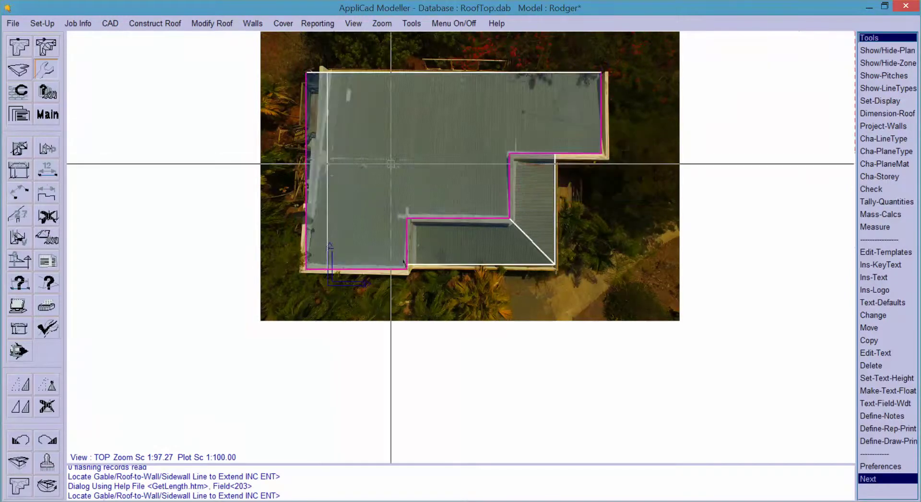
right_click(370, 182)
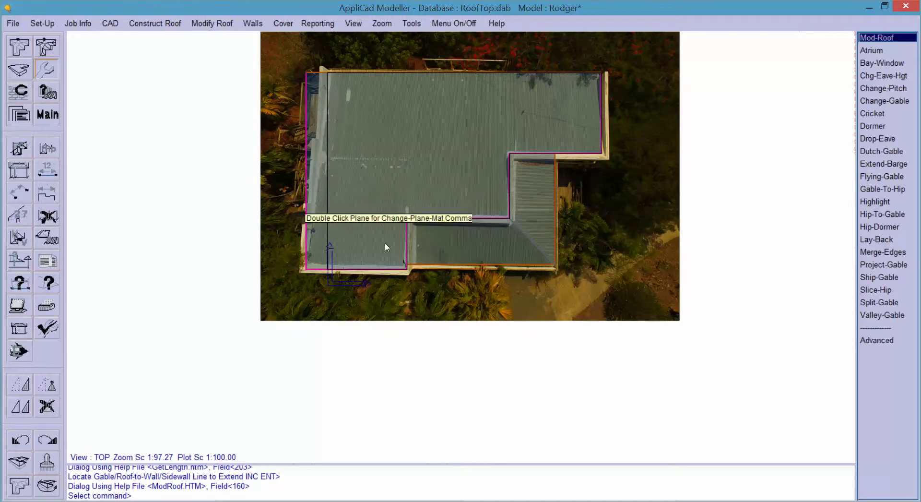
right_click(390, 270)
scroll(541, 56, up, 2)
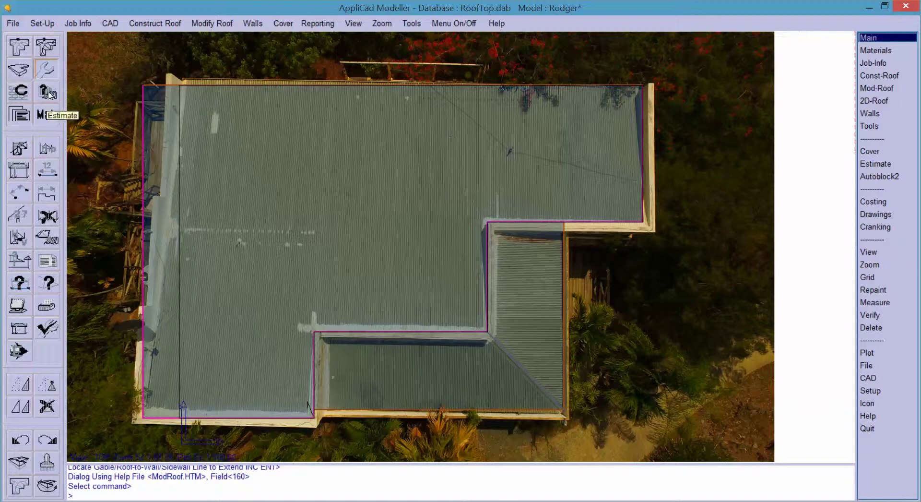
Generate Steeline Corrugated 0.42 panels, producing a 365.600 m cutting list
click(36, 94)
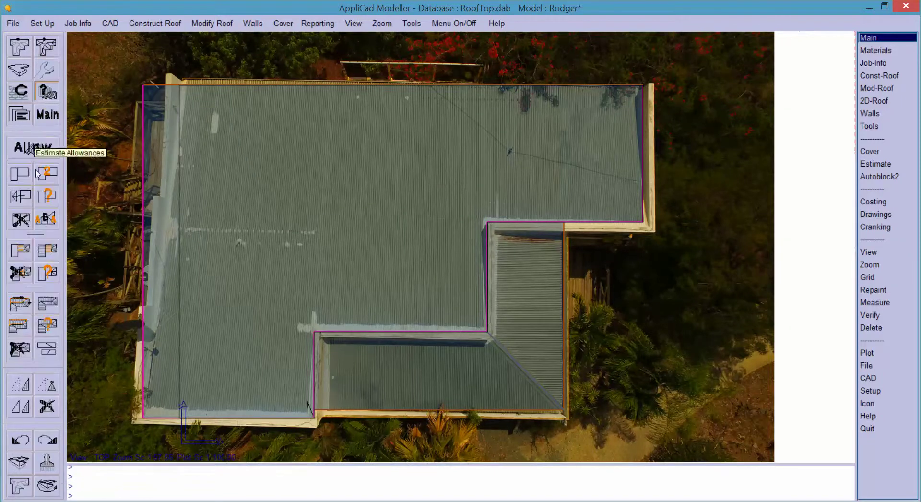
click(46, 305)
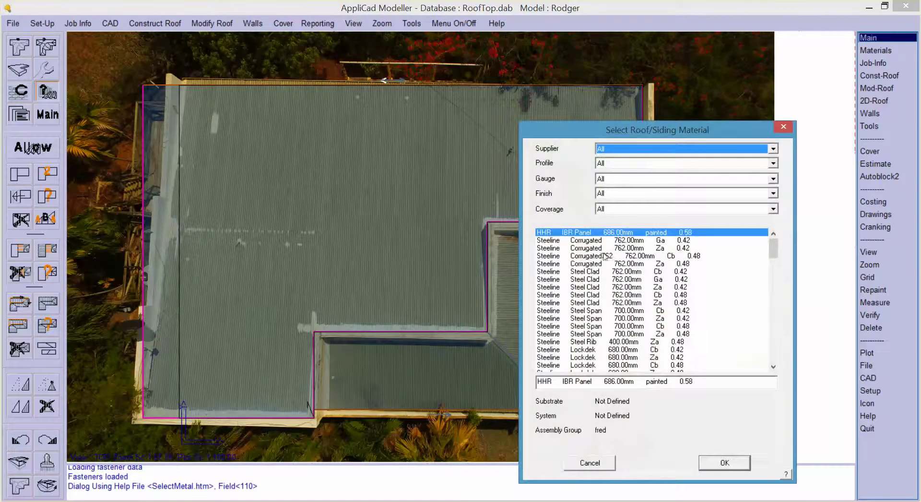
click(613, 241)
click(719, 463)
click(828, 420)
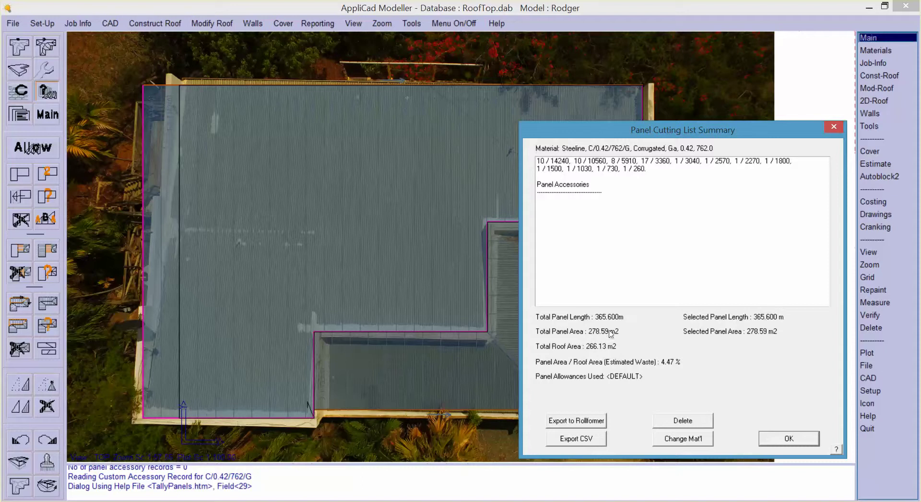
drag(755, 138, 694, 78)
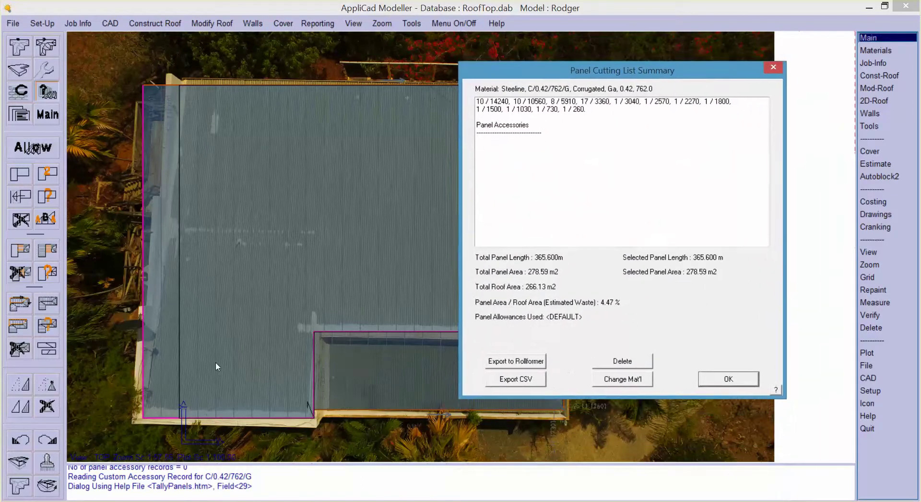